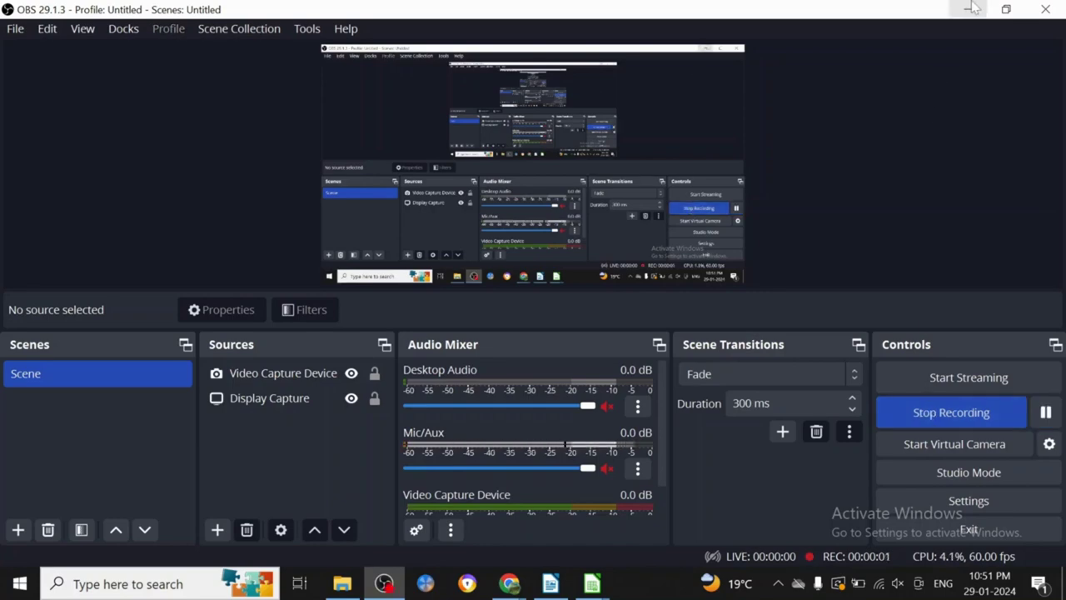
# - Scroll through the PUPPIES overview (673K volume, 85 PPC competition), then switch to the empty keyword search tab
pyautogui.click(971, 9)
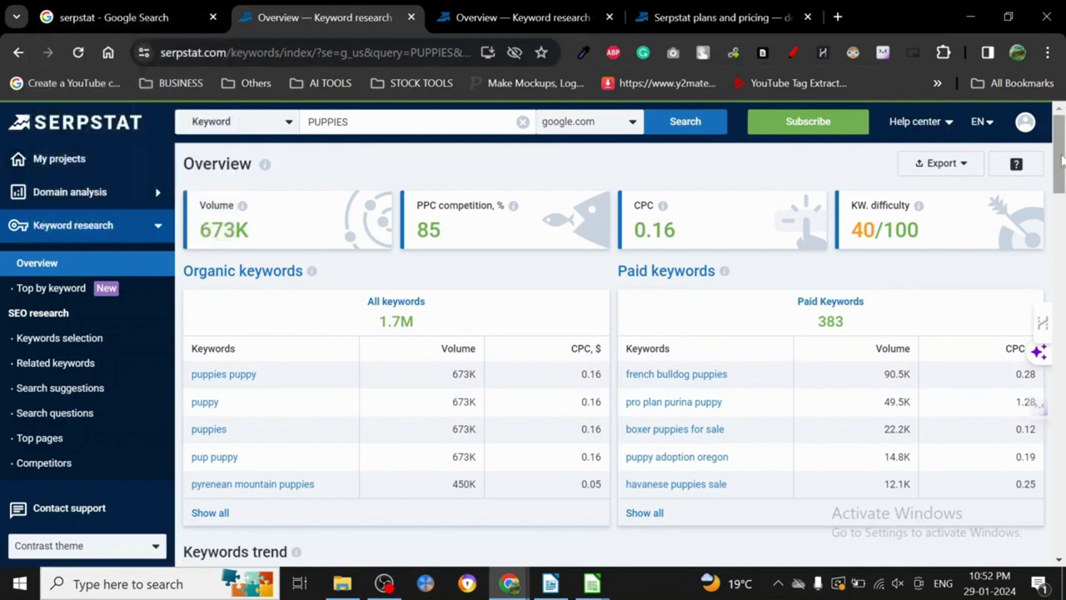
pyautogui.scroll(-2, 1062, 177)
pyautogui.moveTo(1062, 176); pyautogui.dragTo(1060, 134)
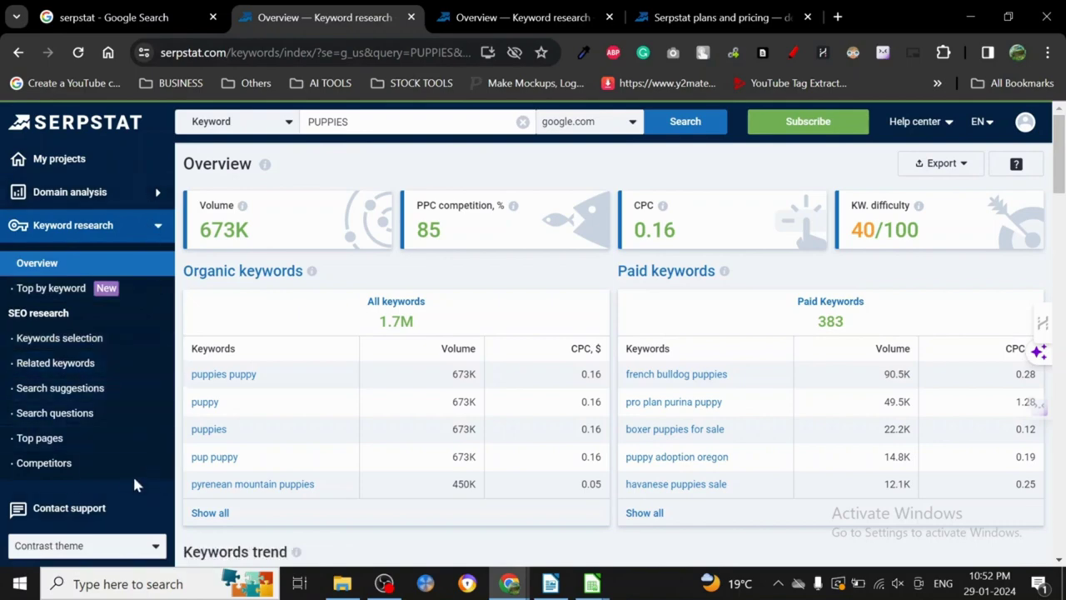
pyautogui.scroll(-2, 608, 374)
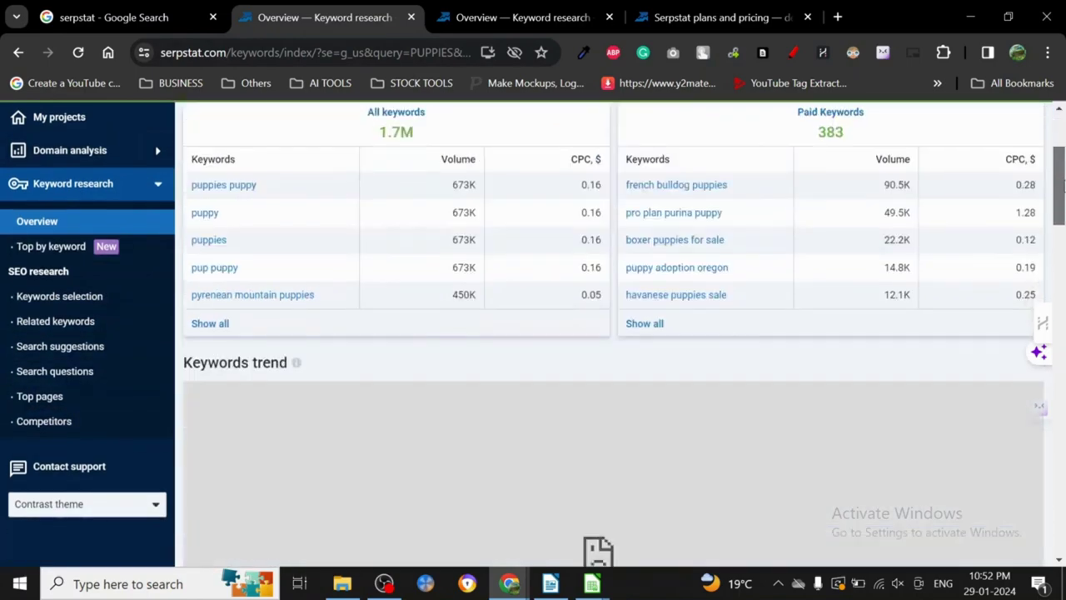
pyautogui.scroll(3, 608, 333)
pyautogui.click(485, 10)
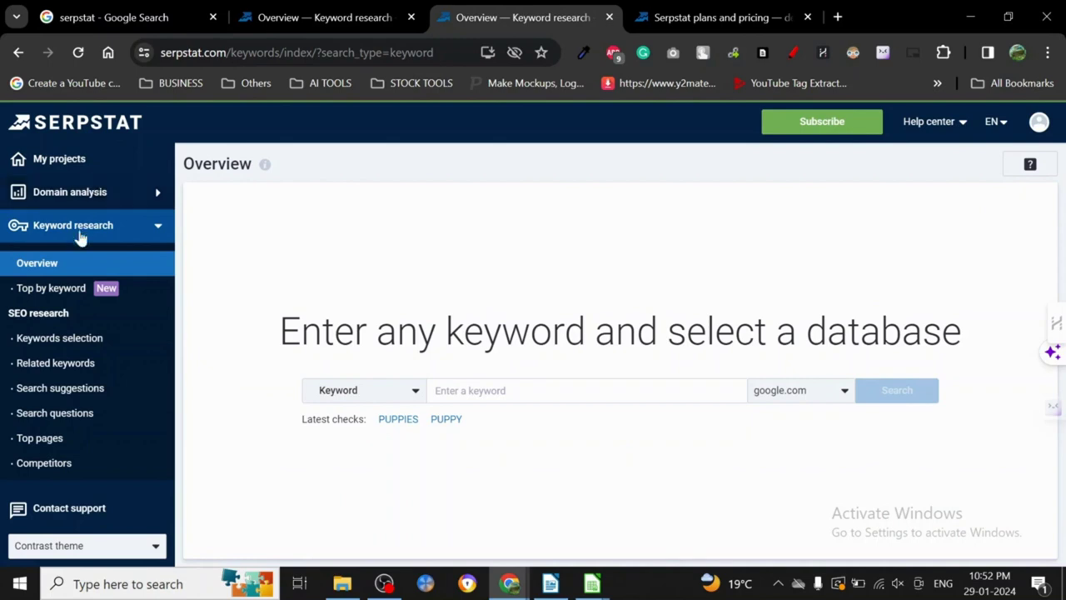
# - Expand and collapse the Domain analysis, Keyword research and AI content tools sidebar sections, then return to the PUPPIES overview
pyautogui.click(158, 192)
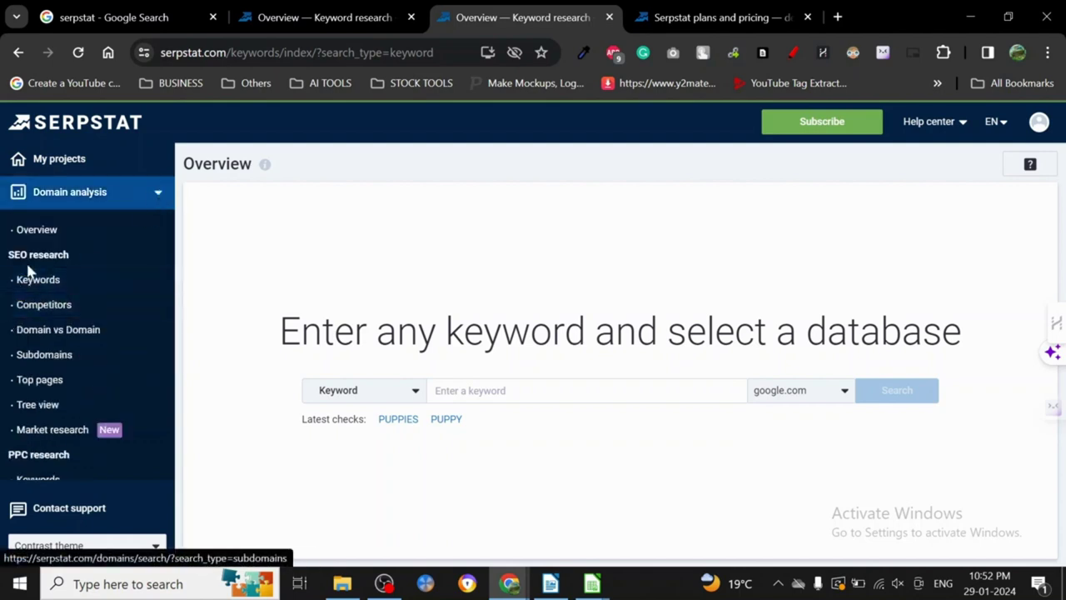
pyautogui.click(159, 195)
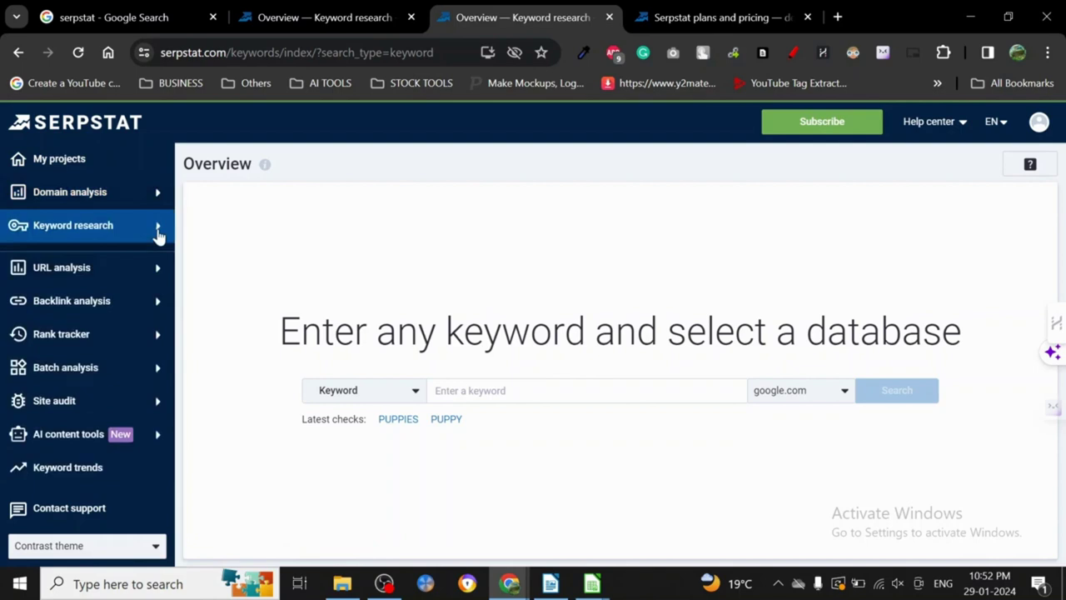
pyautogui.click(156, 231)
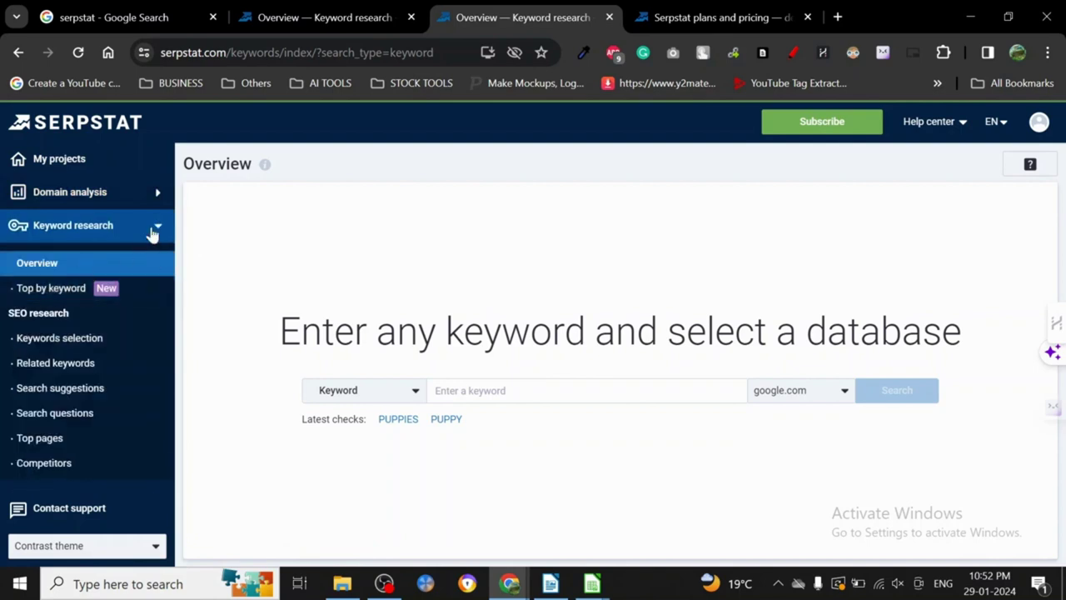
pyautogui.click(154, 231)
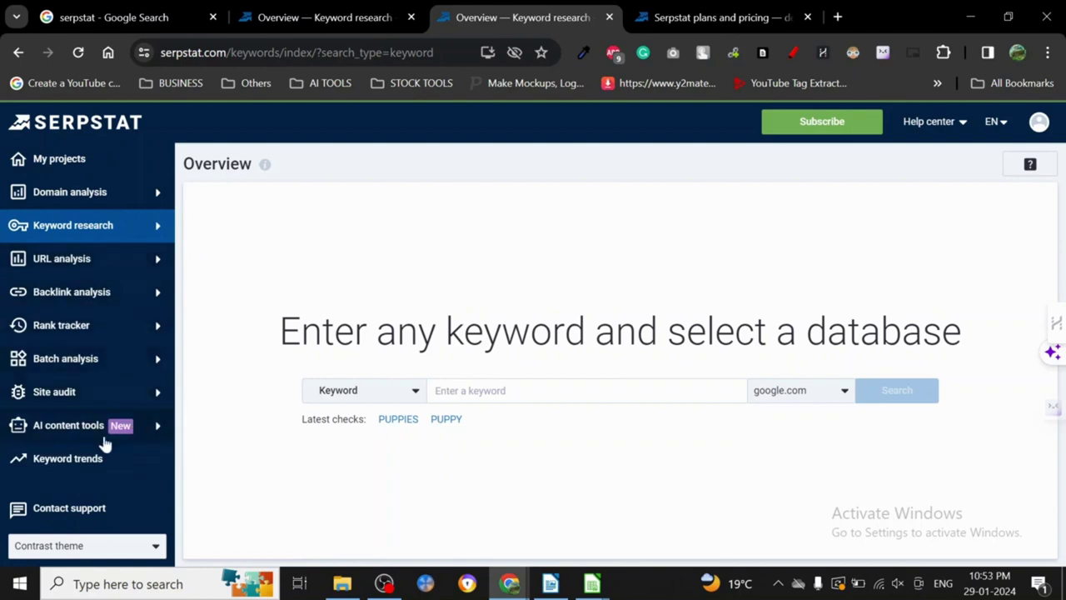
pyautogui.click(155, 430)
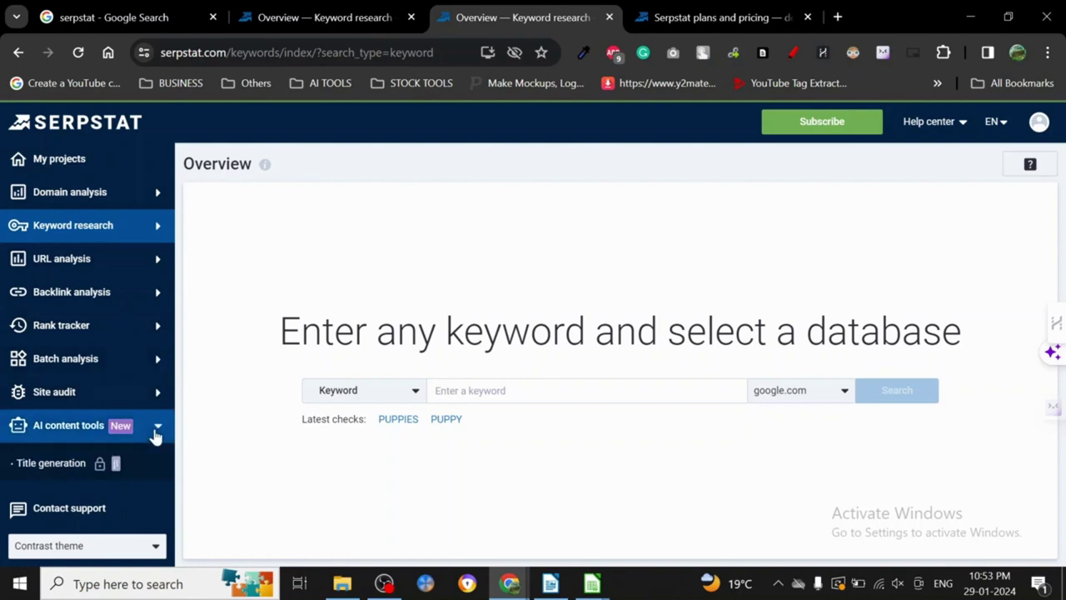
pyautogui.click(156, 428)
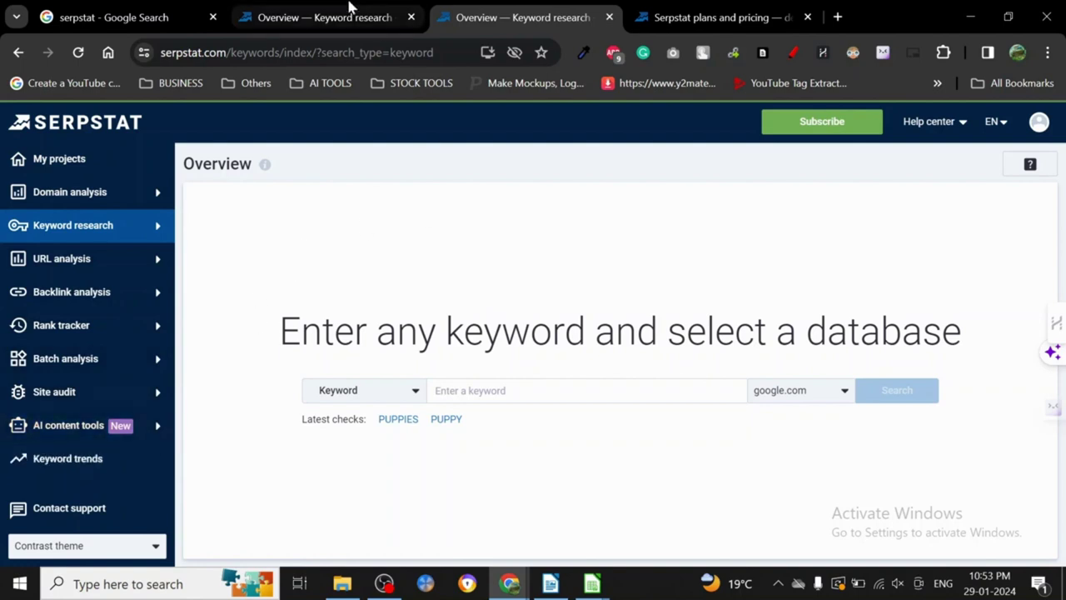
pyautogui.click(349, 12)
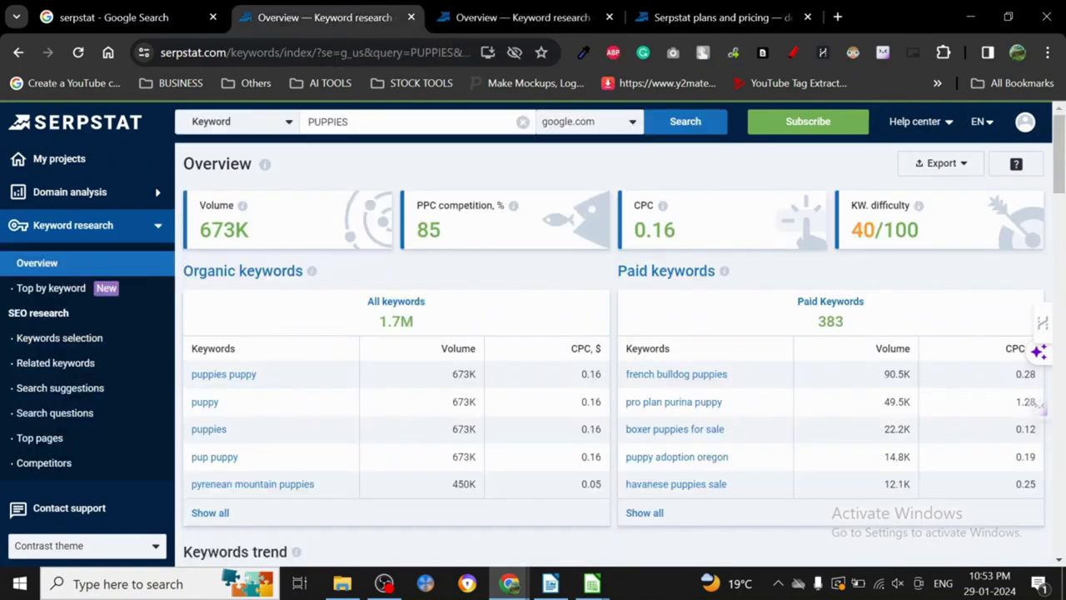
pyautogui.click(567, 125)
pyautogui.click(553, 121)
pyautogui.click(264, 126)
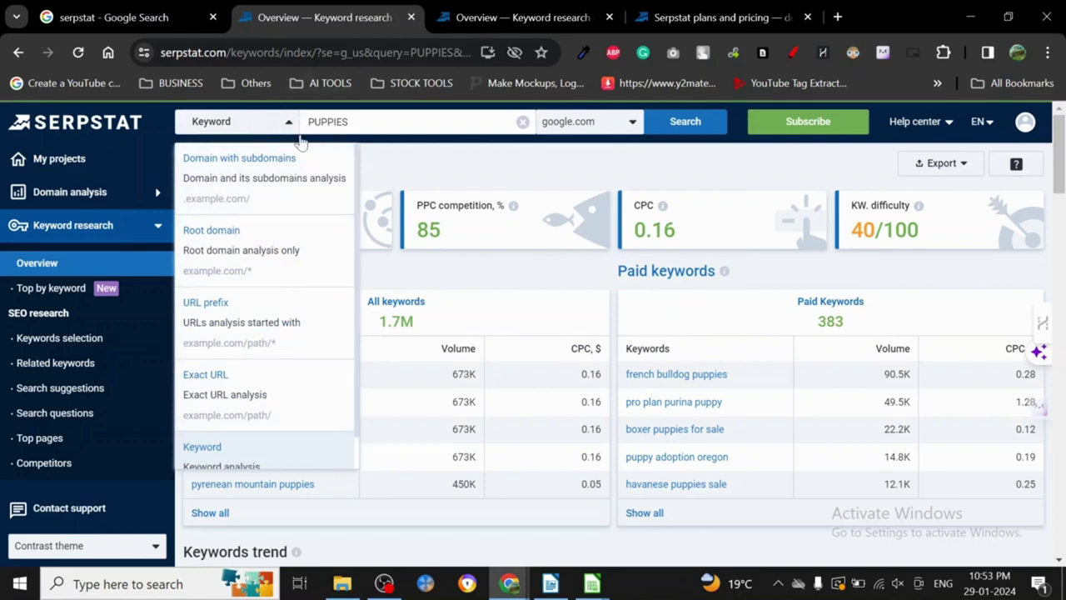
pyautogui.scroll(-1, 358, 287)
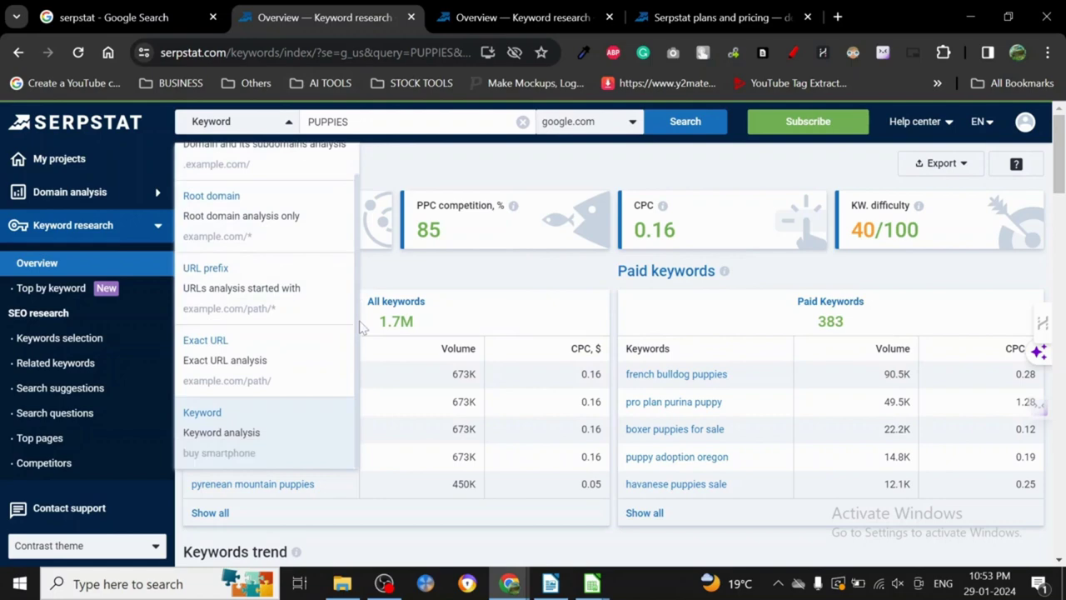
pyautogui.scroll(1, 363, 300)
pyautogui.click(290, 123)
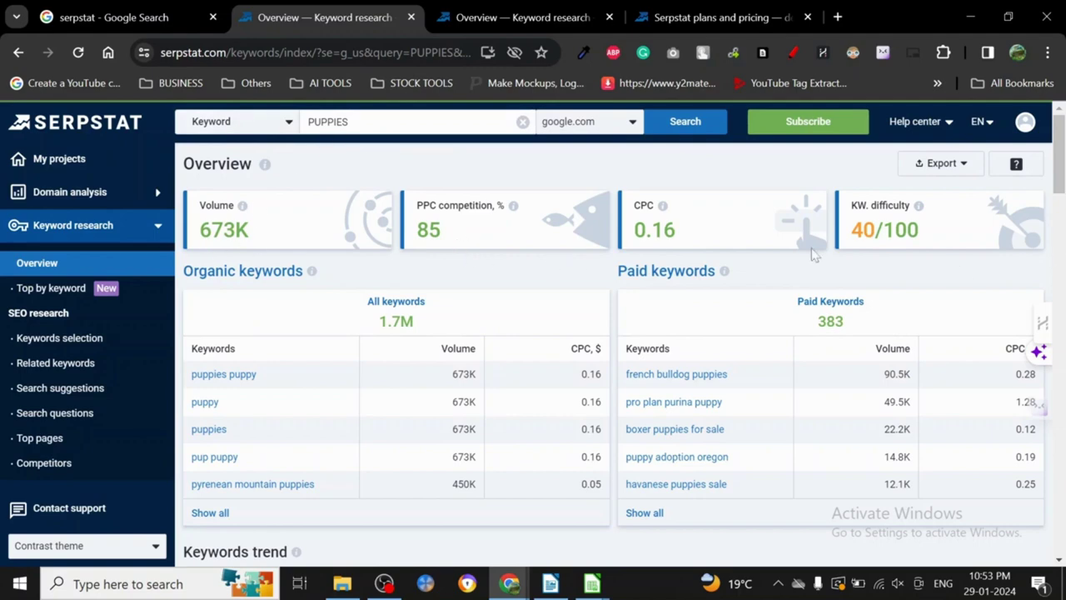
pyautogui.moveTo(921, 208)
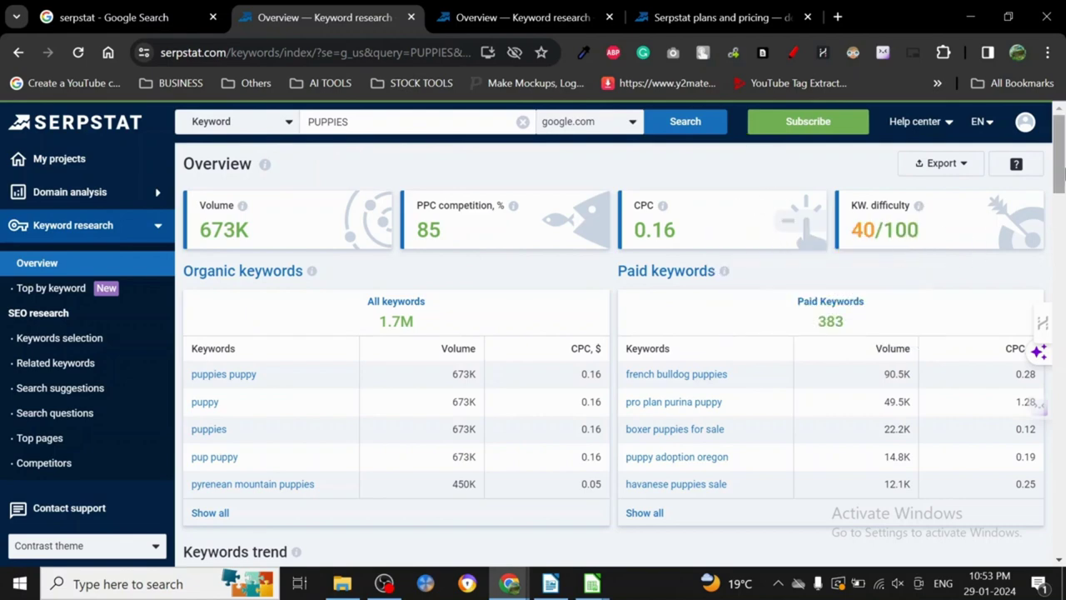
# - Open the full organic keywords list in a new tab and scroll to organic competitors led by akc.org
pyautogui.scroll(-1, 818, 278)
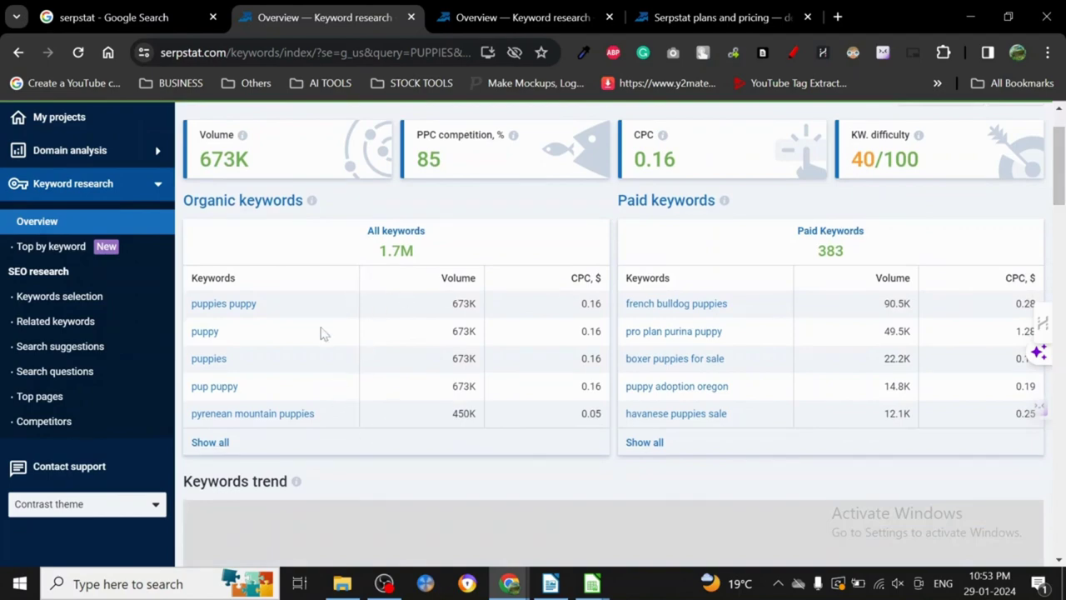
pyautogui.rightClick(210, 443)
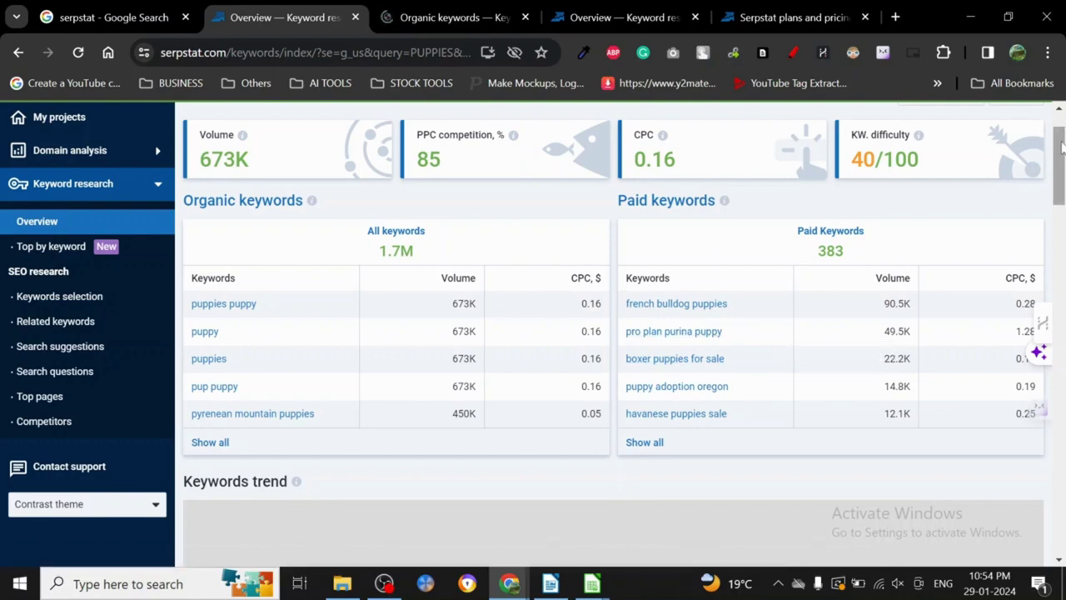
pyautogui.moveTo(1061, 149); pyautogui.dragTo(1060, 261)
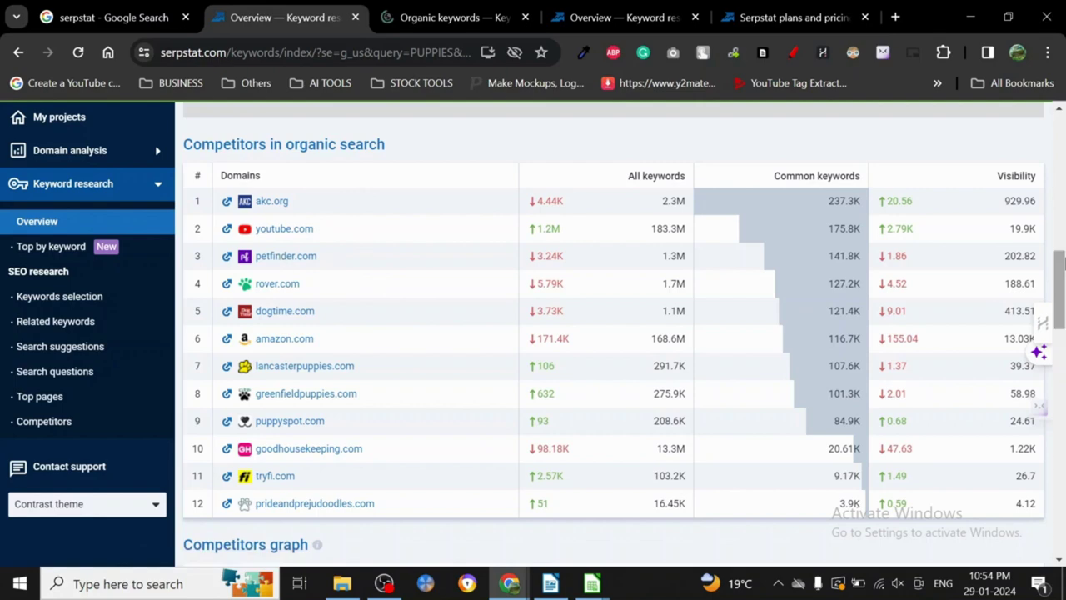
# - Review the competitors graph, ad competitors and ad examples, then view the $59/$119/$479 pricing plans
pyautogui.scroll(-5, 291, 326)
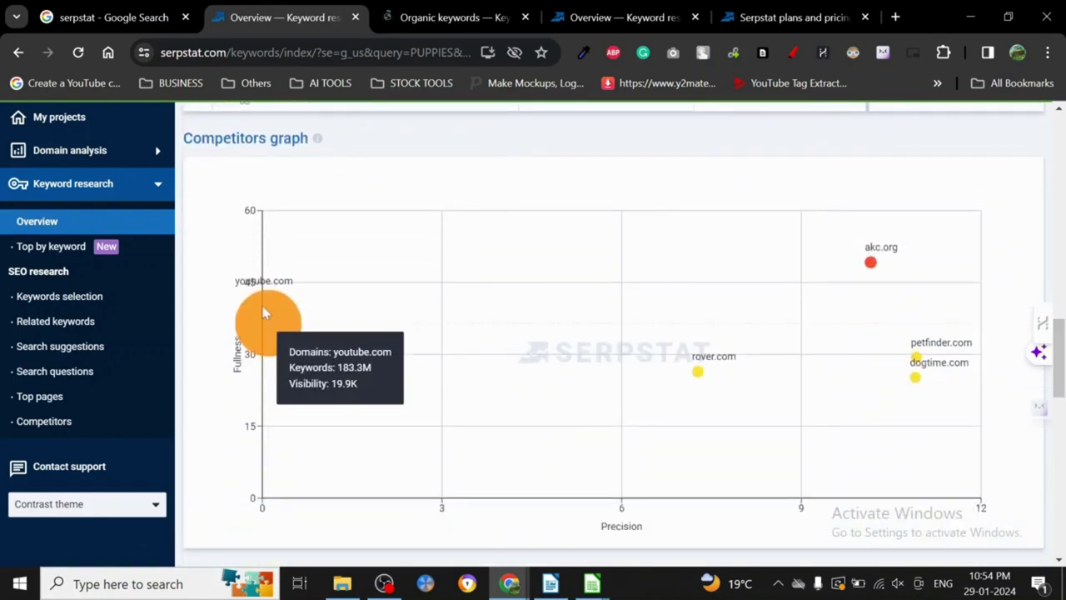
pyautogui.scroll(-5, 583, 316)
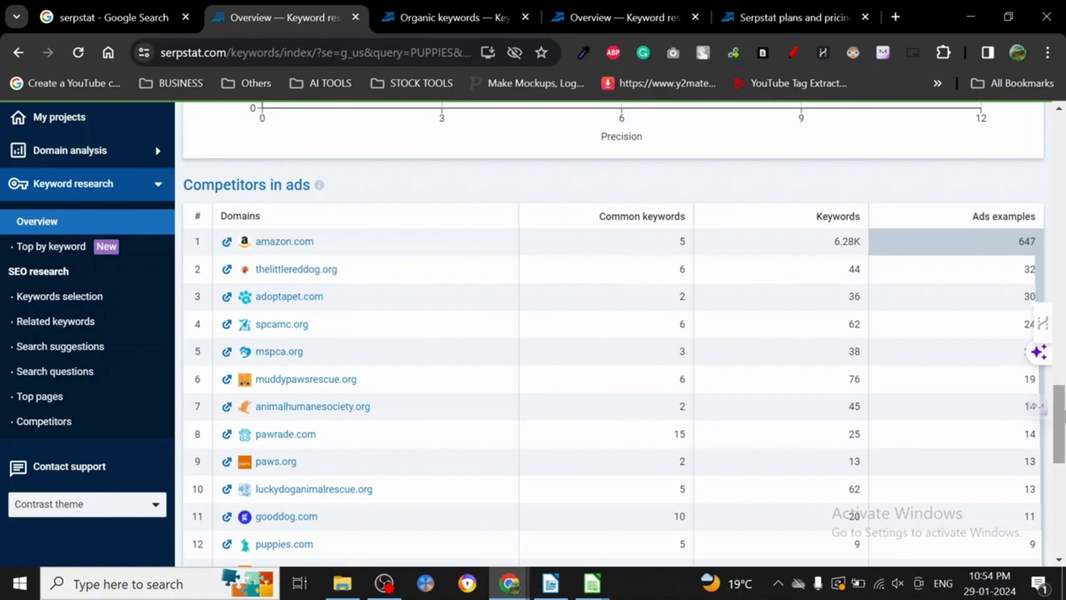
pyautogui.scroll(-6, 971, 325)
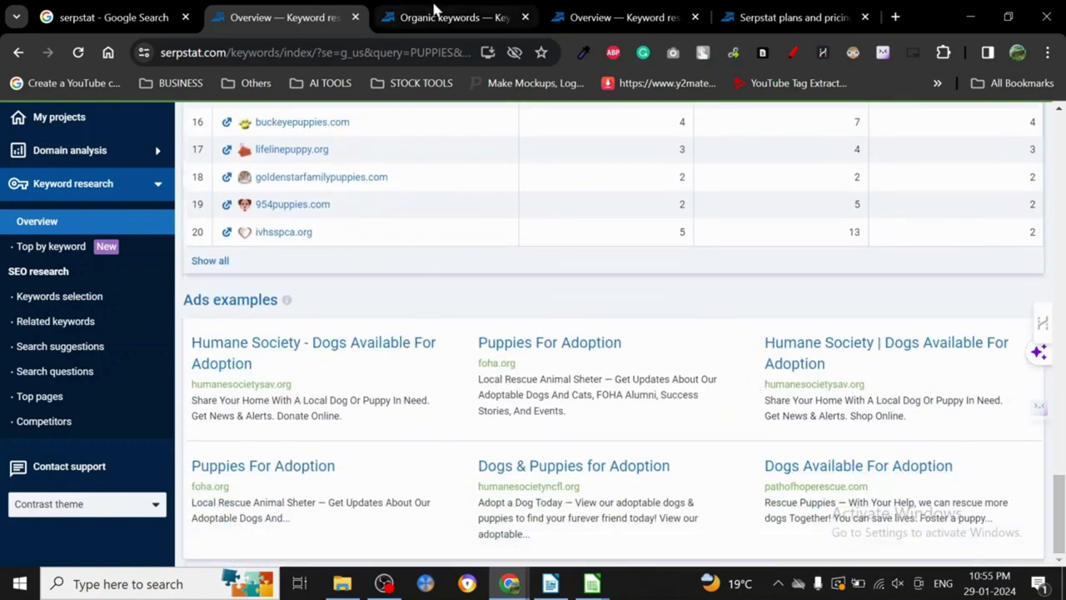
pyautogui.click(1060, 165)
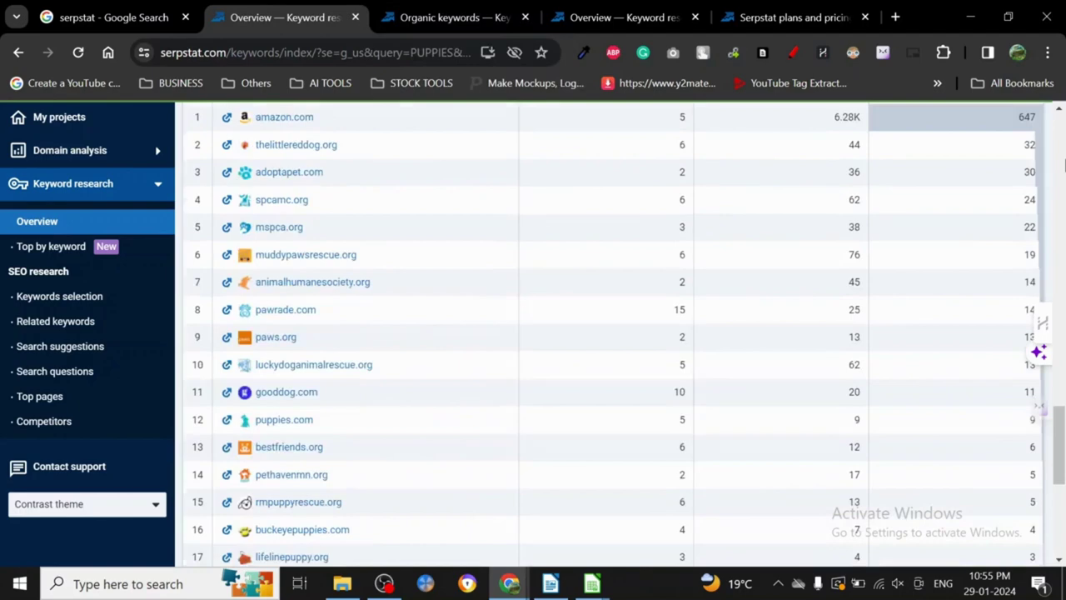
pyautogui.moveTo(1060, 165); pyautogui.dragTo(1060, 127)
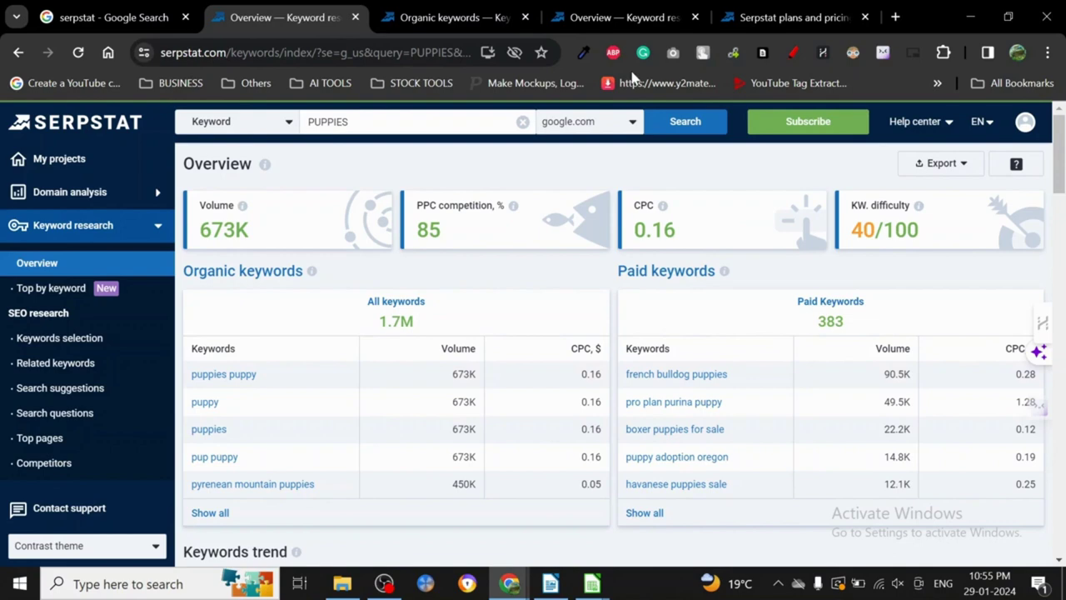
pyautogui.click(792, 17)
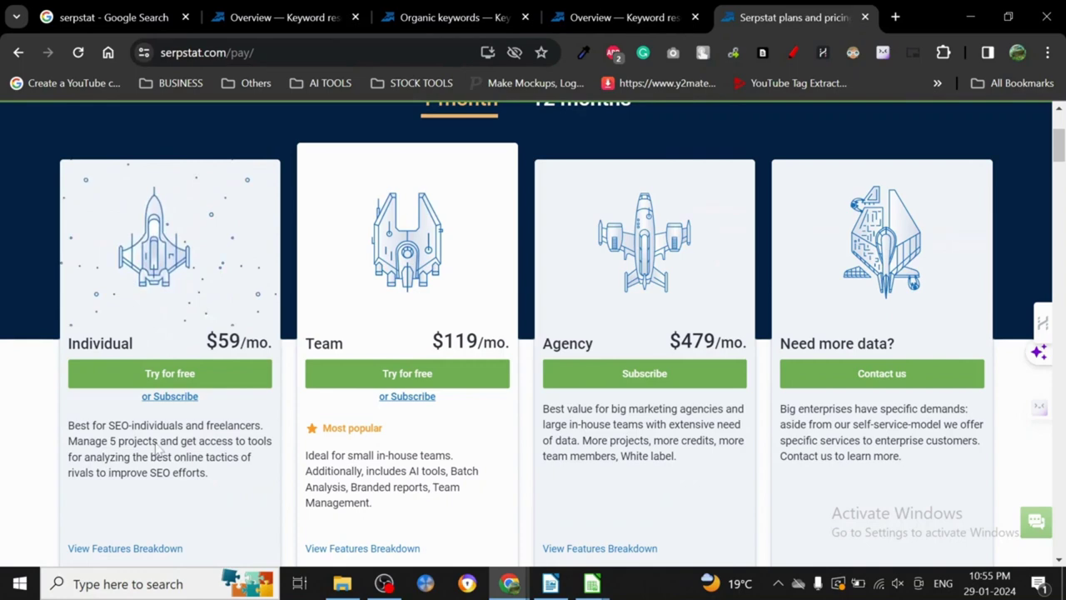
# - Compare the discounted 12-month plan prices with the 1-month prices ($59 Individual, $119 Team)
pyautogui.click(287, 10)
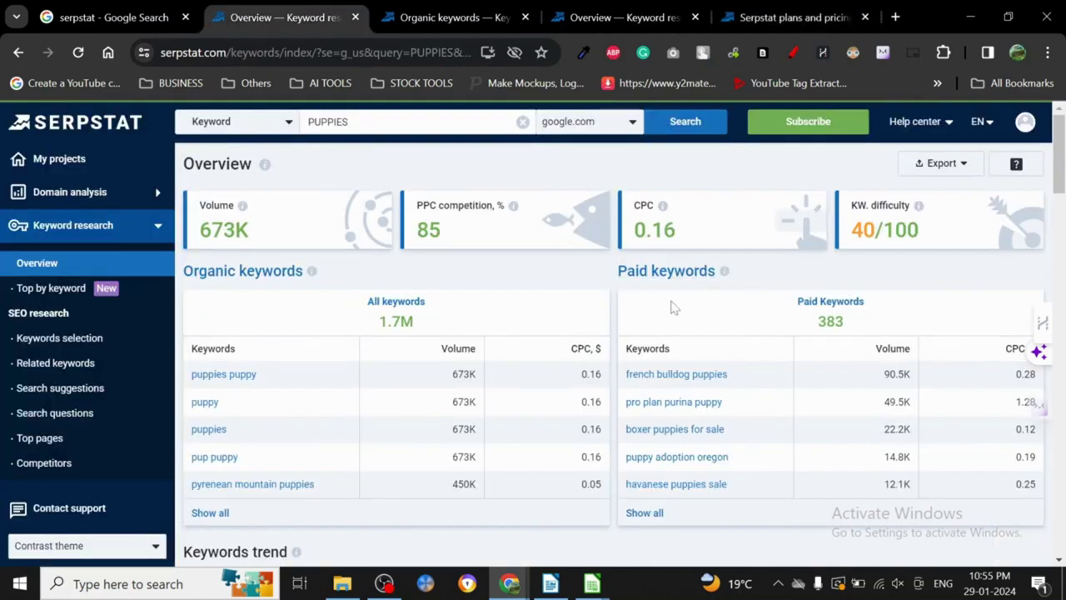
pyautogui.click(775, 16)
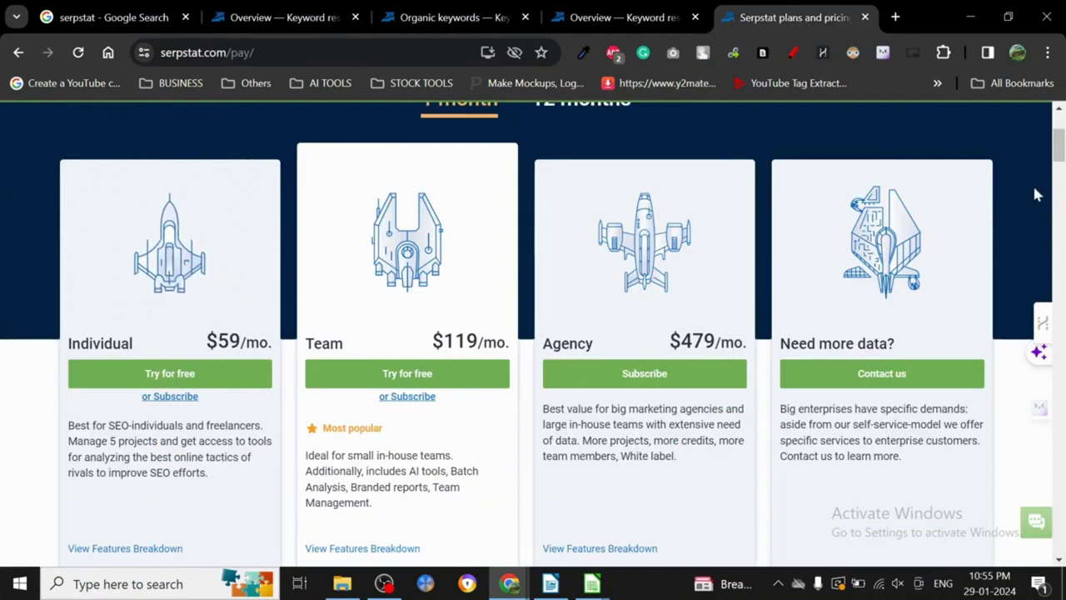
pyautogui.moveTo(1060, 139); pyautogui.dragTo(1060, 148)
pyautogui.scroll(4, 1059, 146)
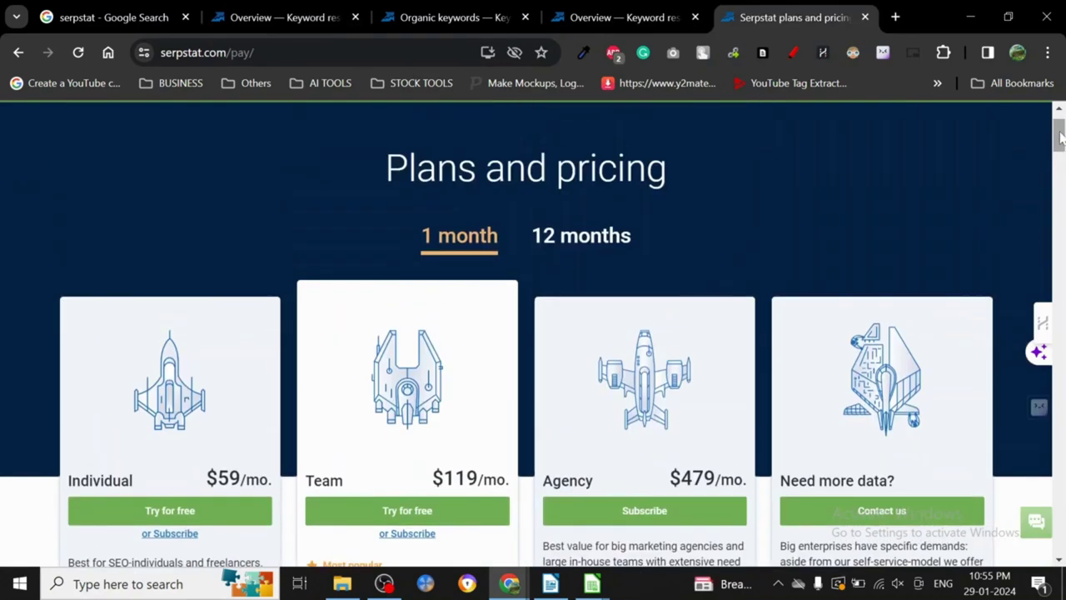
pyautogui.click(549, 240)
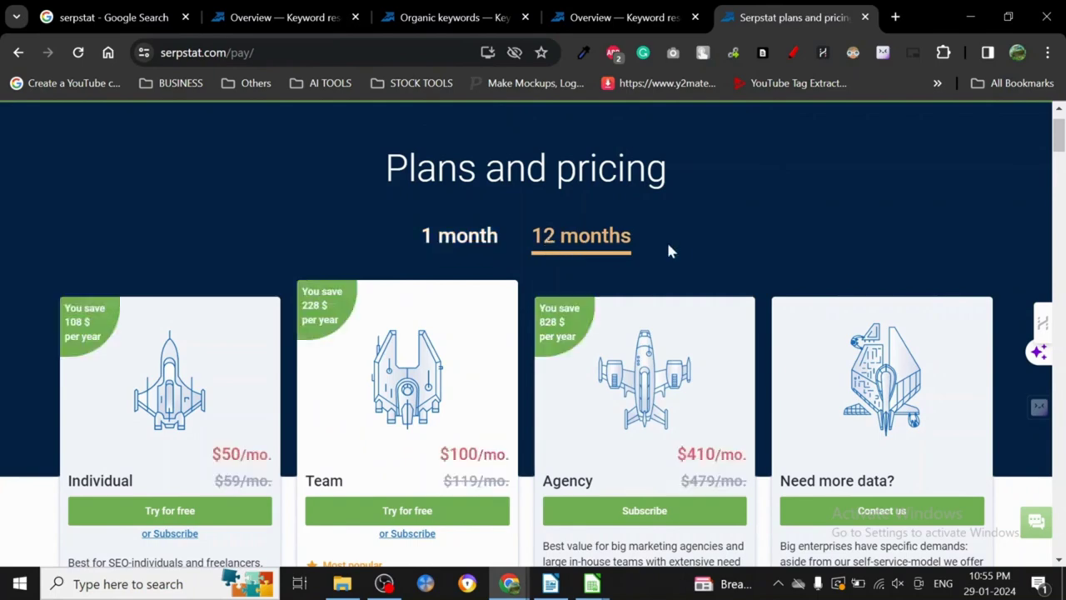
pyautogui.click(457, 242)
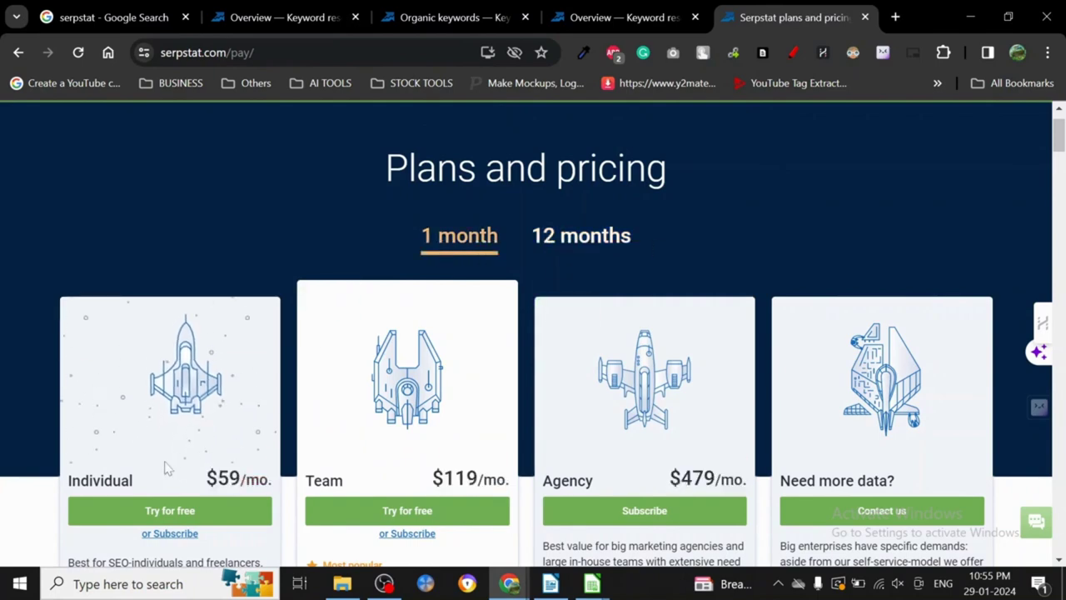
# - Scroll through the PUPPIES overview again, rechecking 673K volume and keyword difficulty 40/100
pyautogui.click(303, 12)
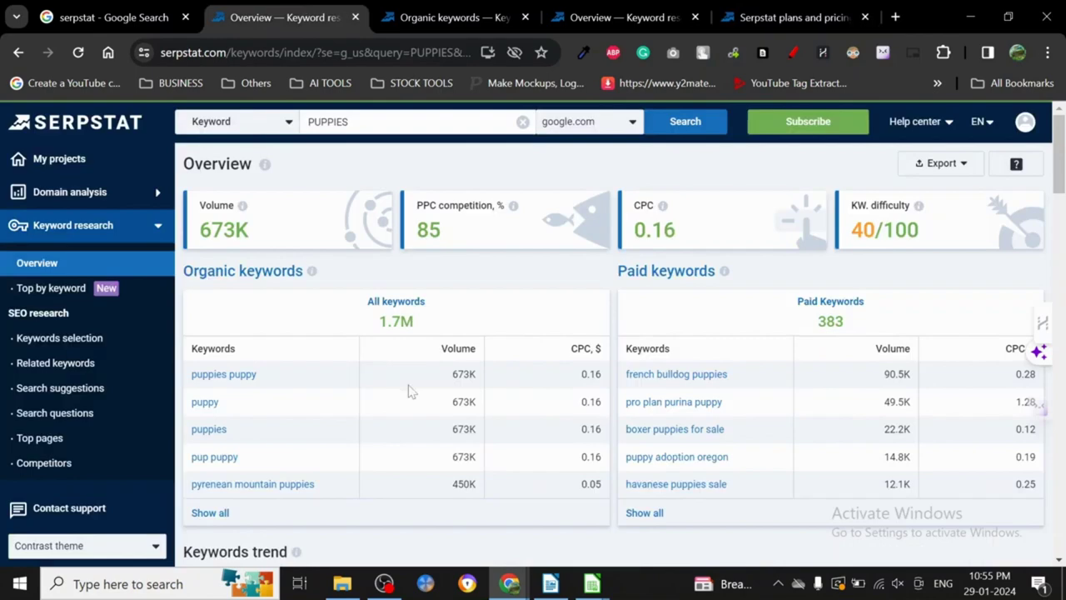
pyautogui.scroll(-1, 1059, 158)
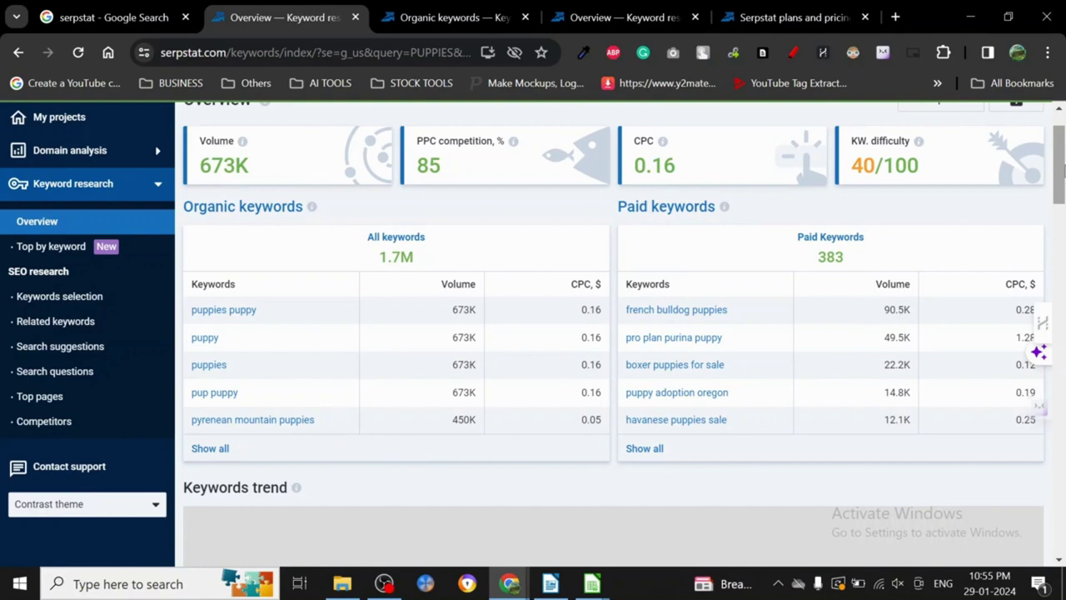
pyautogui.moveTo(1060, 169); pyautogui.dragTo(1054, 144)
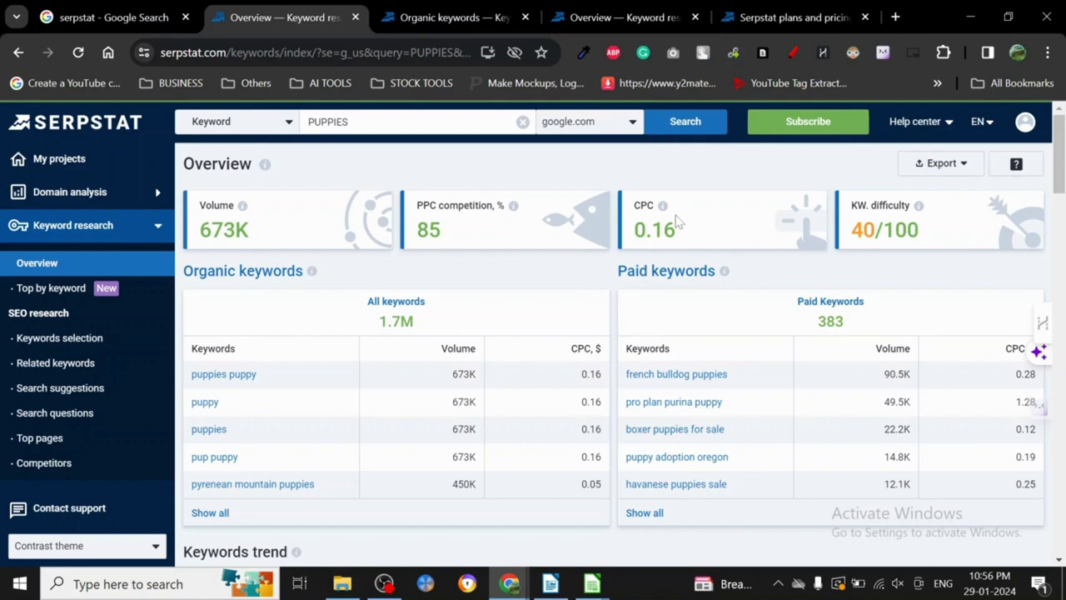
pyautogui.scroll(-2, 1060, 167)
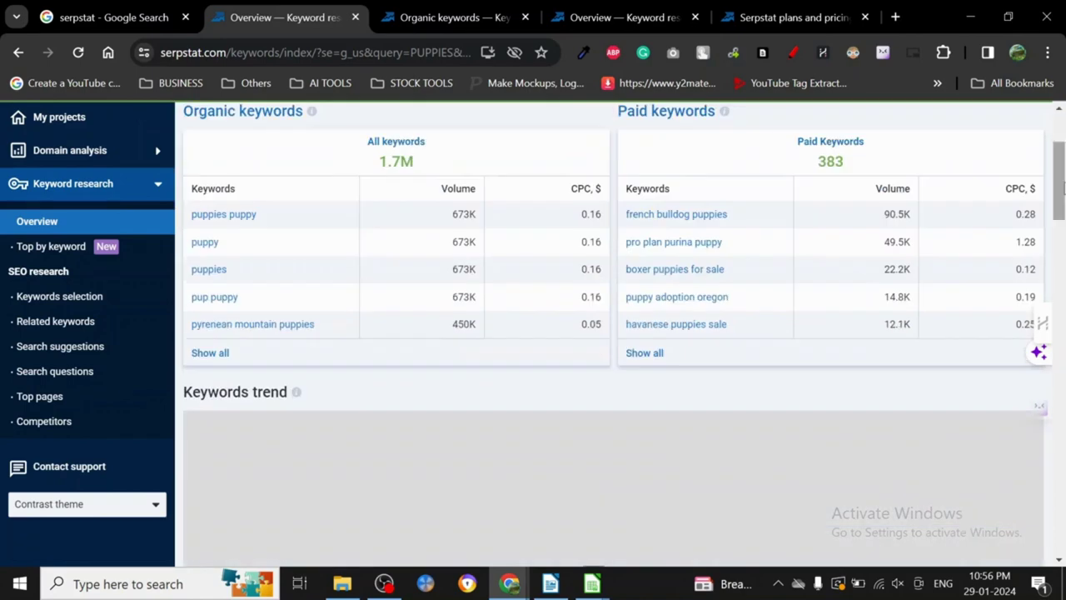
pyautogui.scroll(2, 1059, 166)
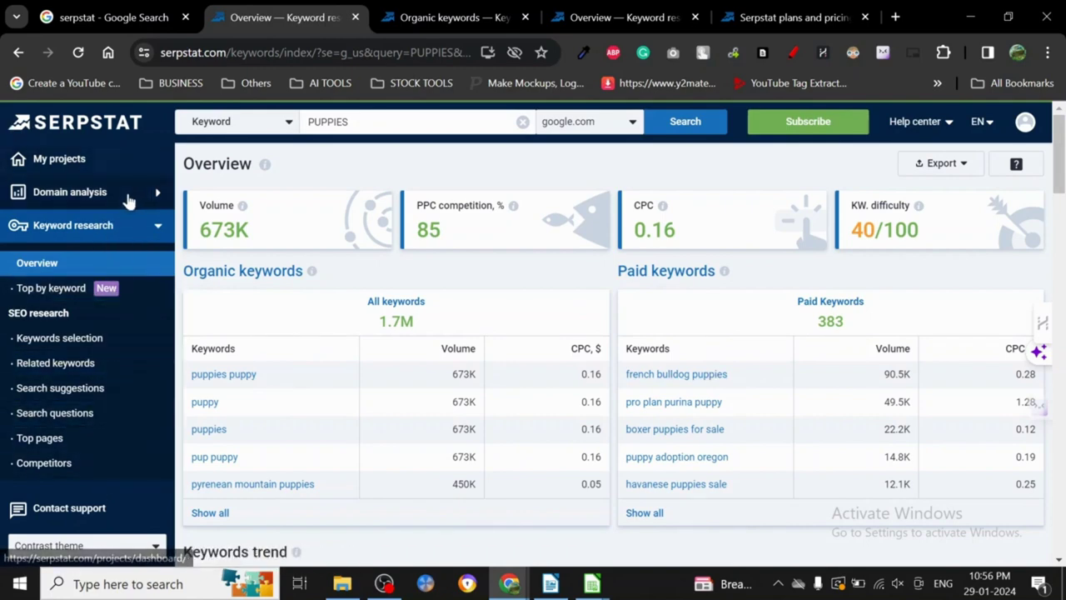
pyautogui.click(823, 10)
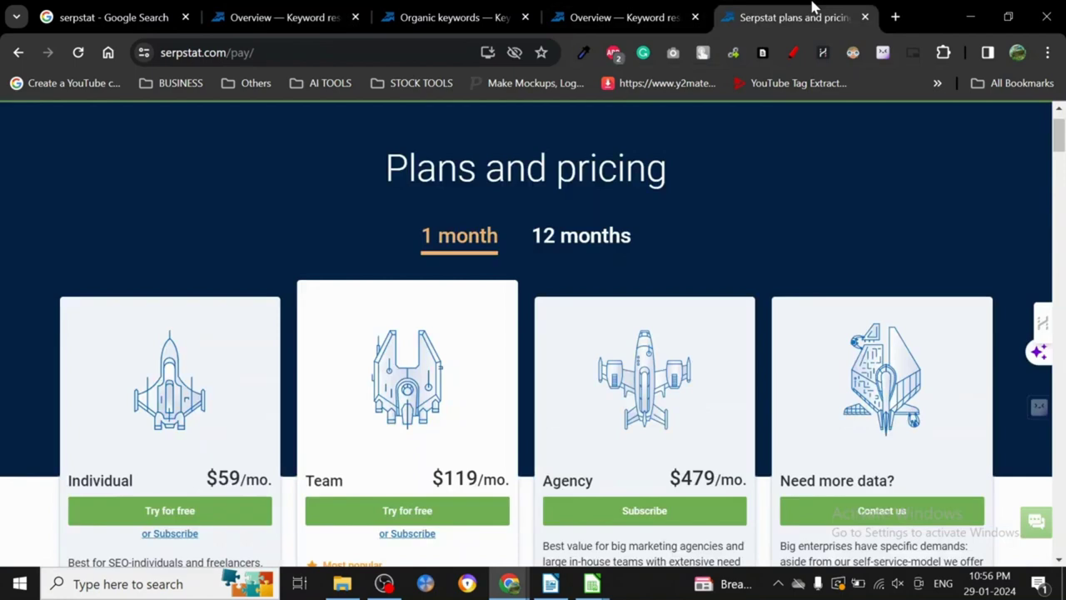